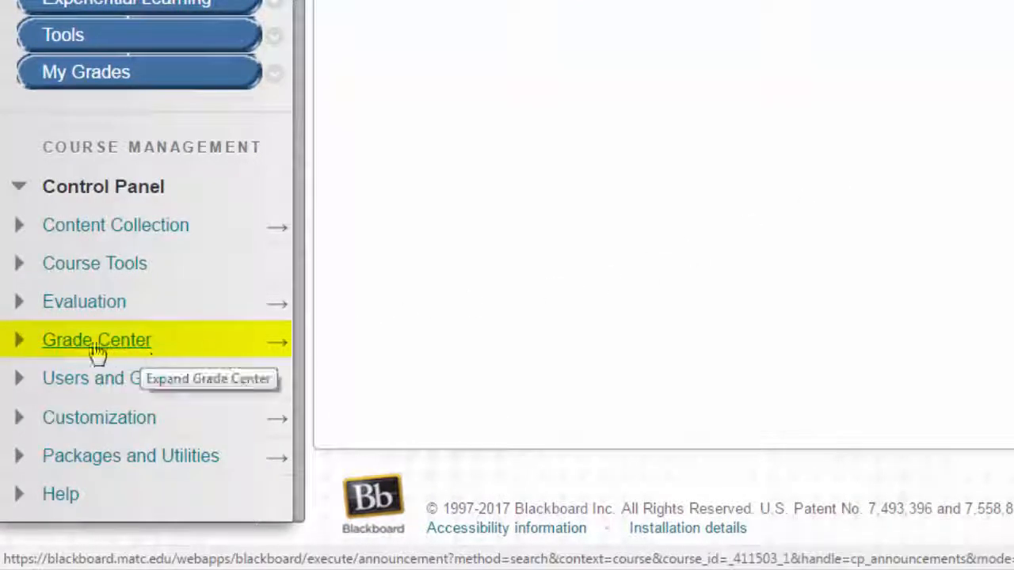
Open the Letter grading schema for editing from the course's Full Grade Center
left_click(110, 353)
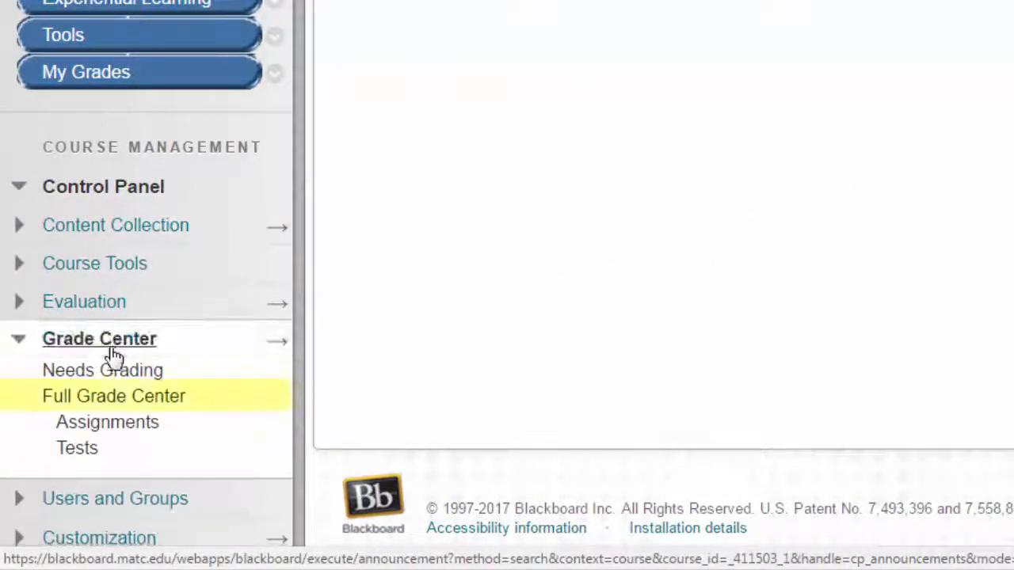
left_click(152, 400)
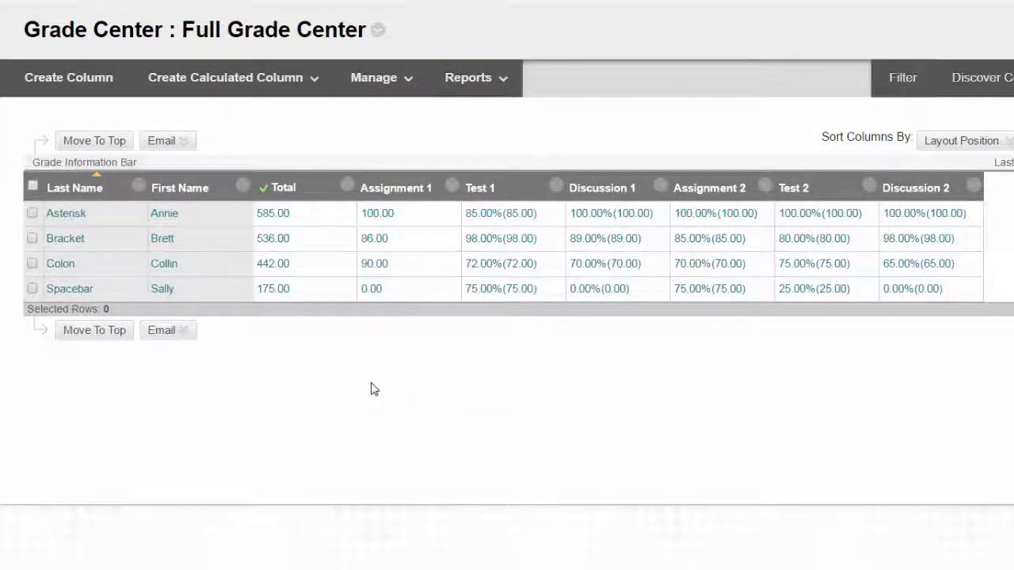
left_click(393, 82)
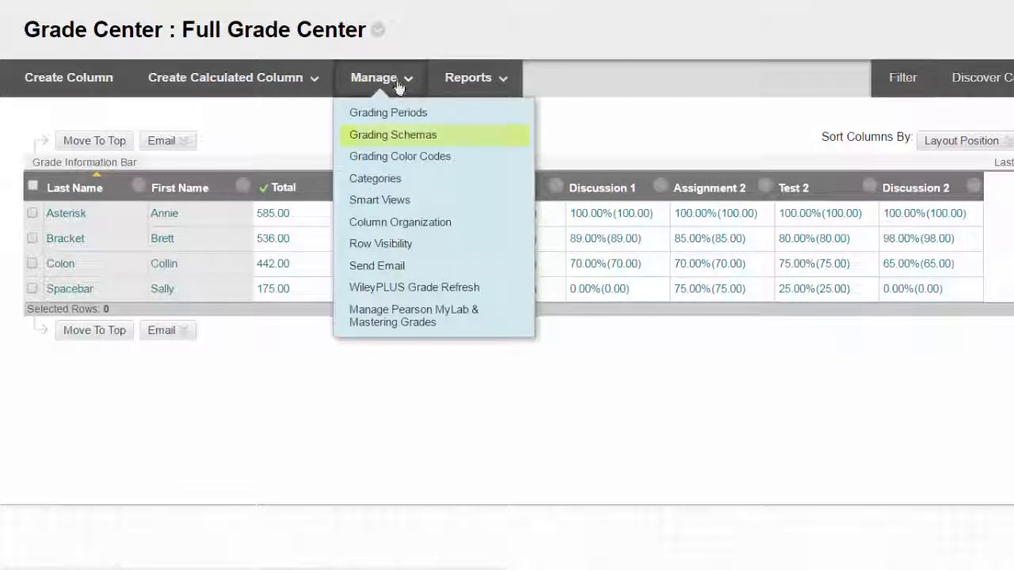
left_click(442, 141)
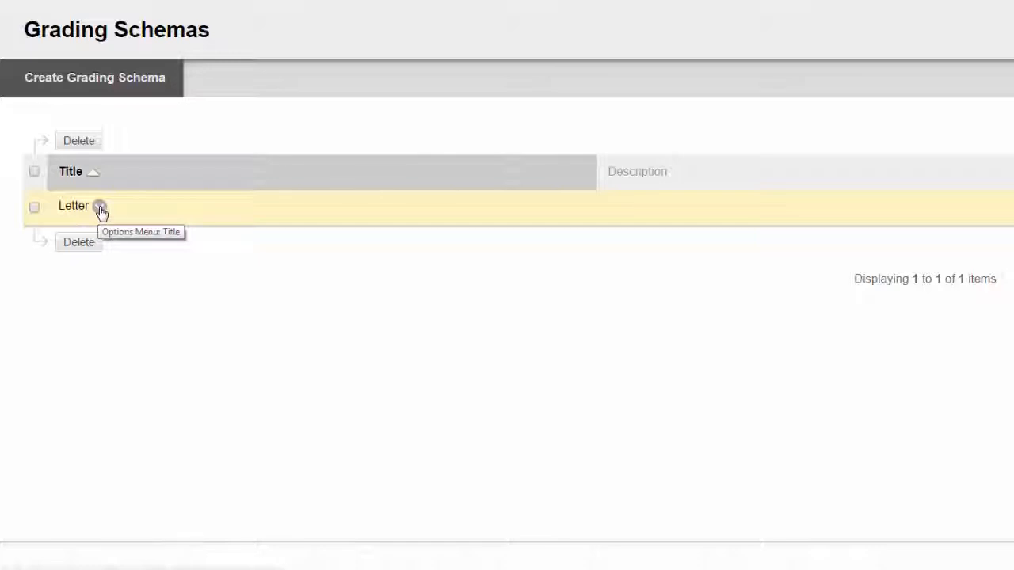
left_click(100, 208)
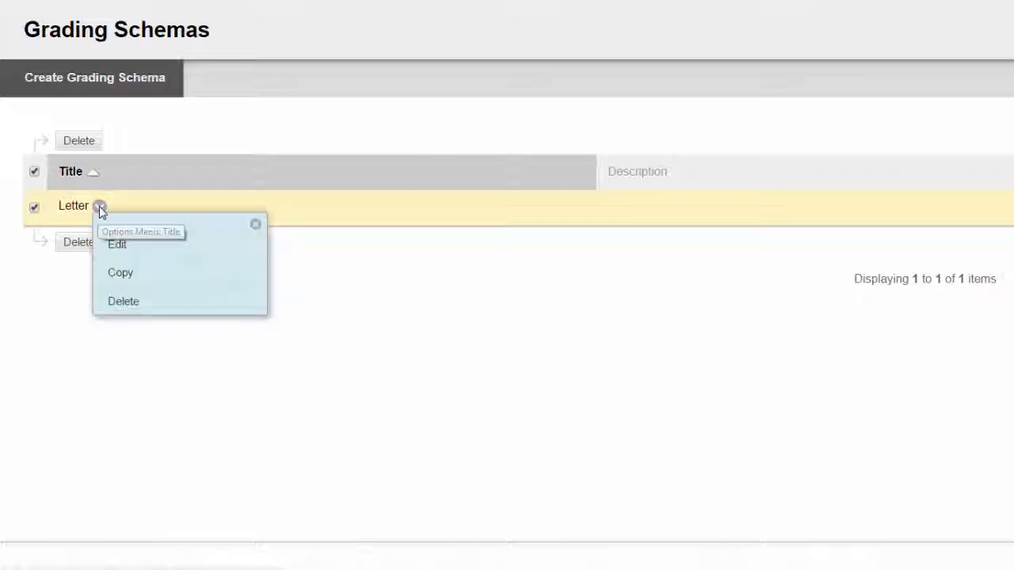
left_click(130, 247)
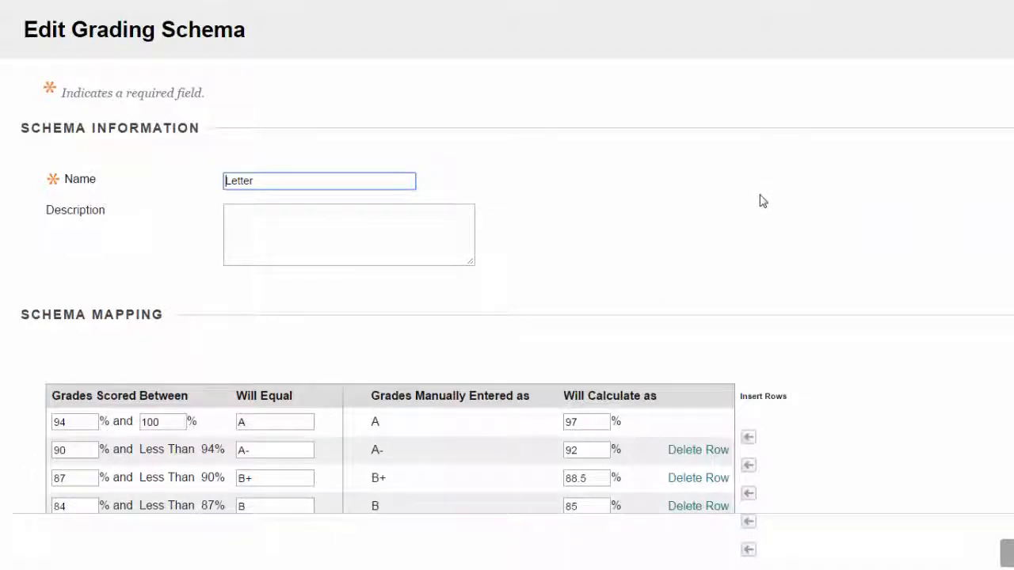
Rename the schema "Final Letter Grade" and give it the description "This is the source of final letter grades."
scroll(758, 195, "down", 1)
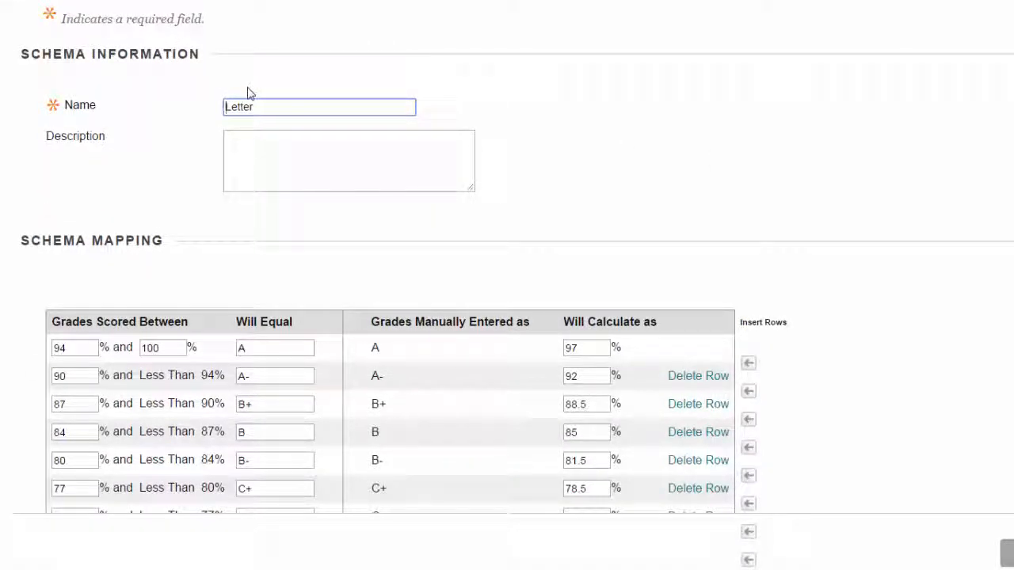
type("Final")
left_click(290, 108)
type("Grade")
left_click(410, 160)
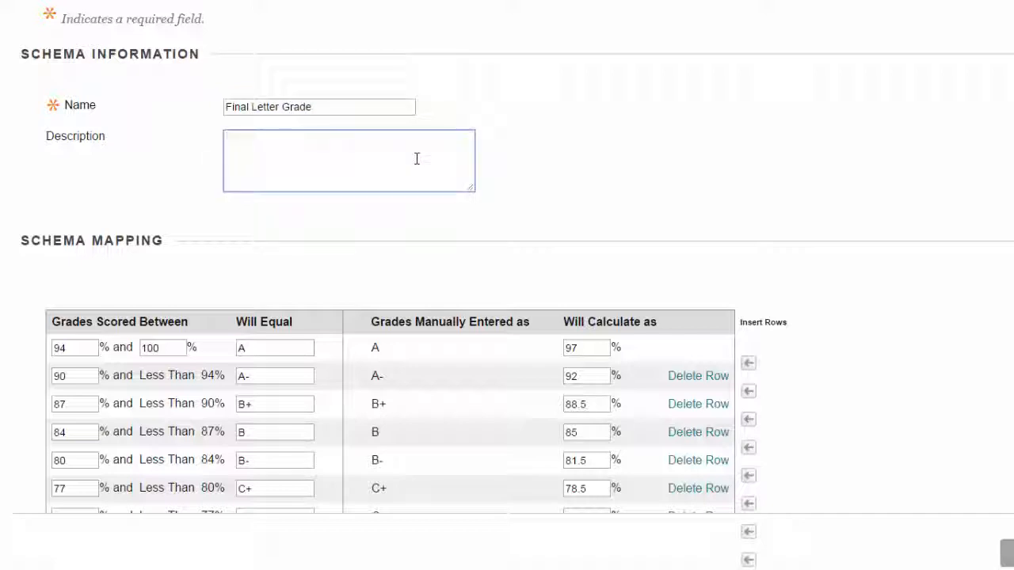
type("This is the source of final ")
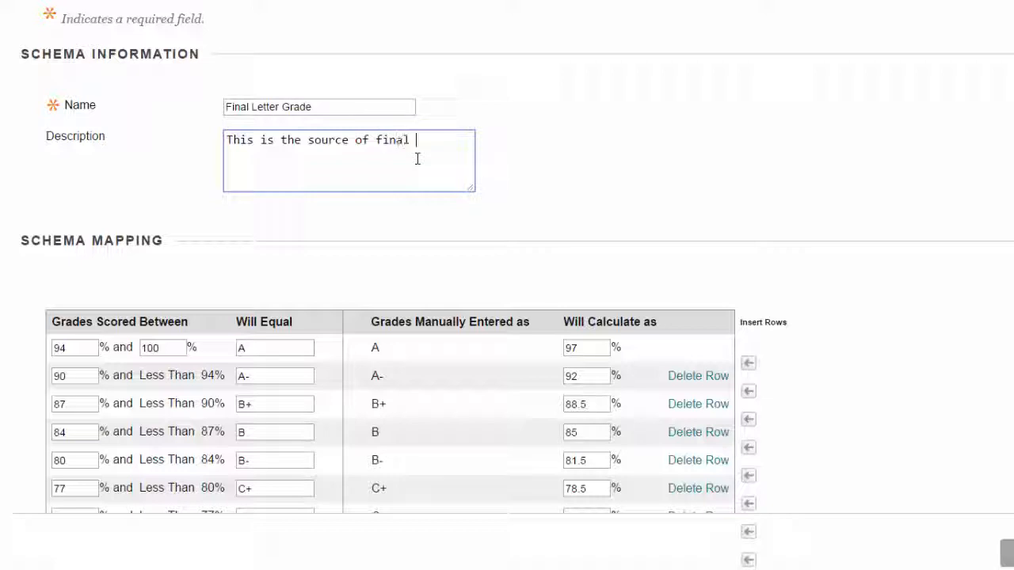
type("letter grades.")
left_click(635, 124)
Set the lower limit of the A grade to 93% in the schema mapping and submit the schema
scroll(640, 118, "down", 2)
scroll(643, 117, "down", 1)
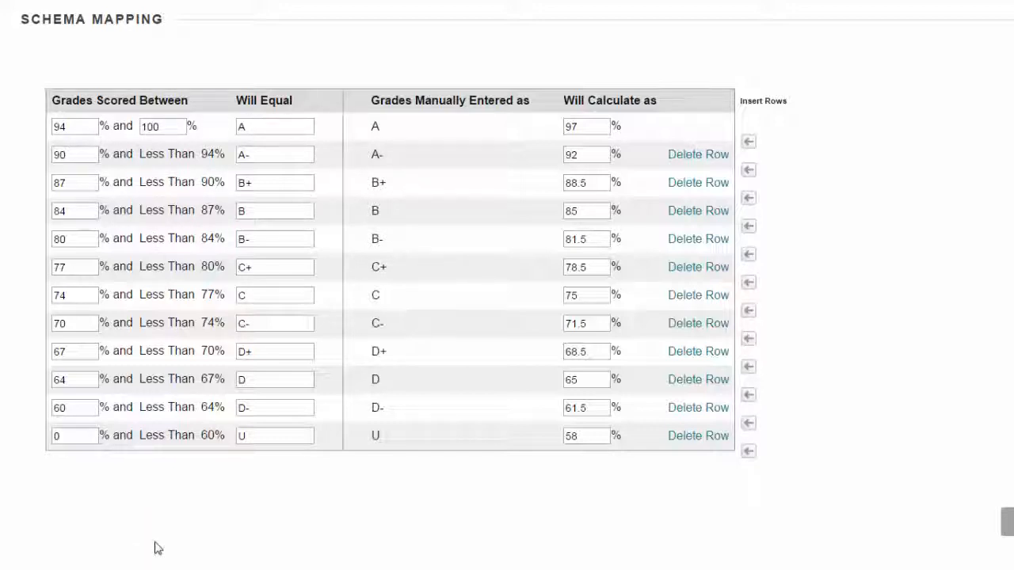
double_click(64, 127)
left_click(161, 127)
left_click(66, 127)
left_click_drag(61, 127, 83, 133)
type("3")
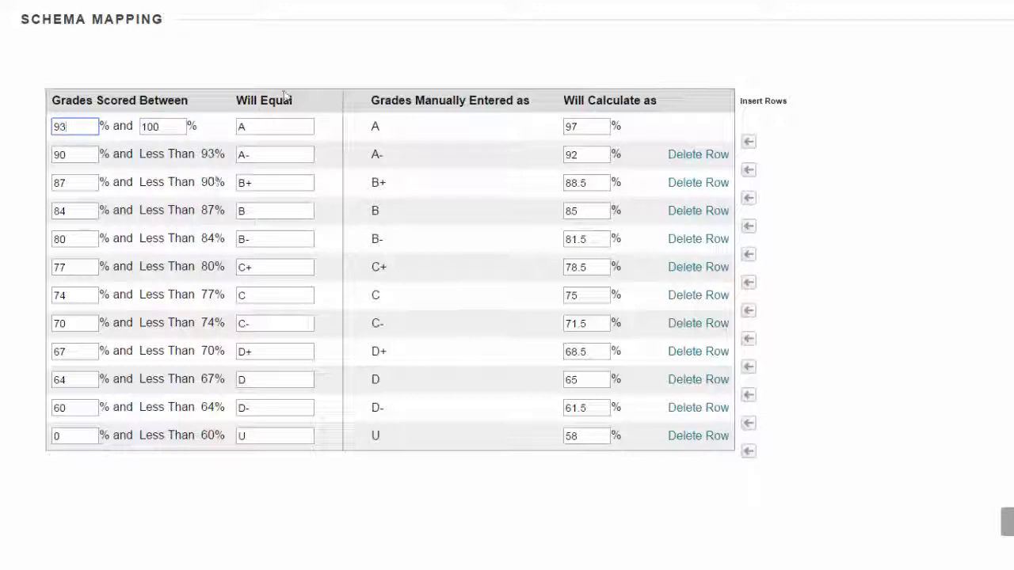
left_click(214, 150)
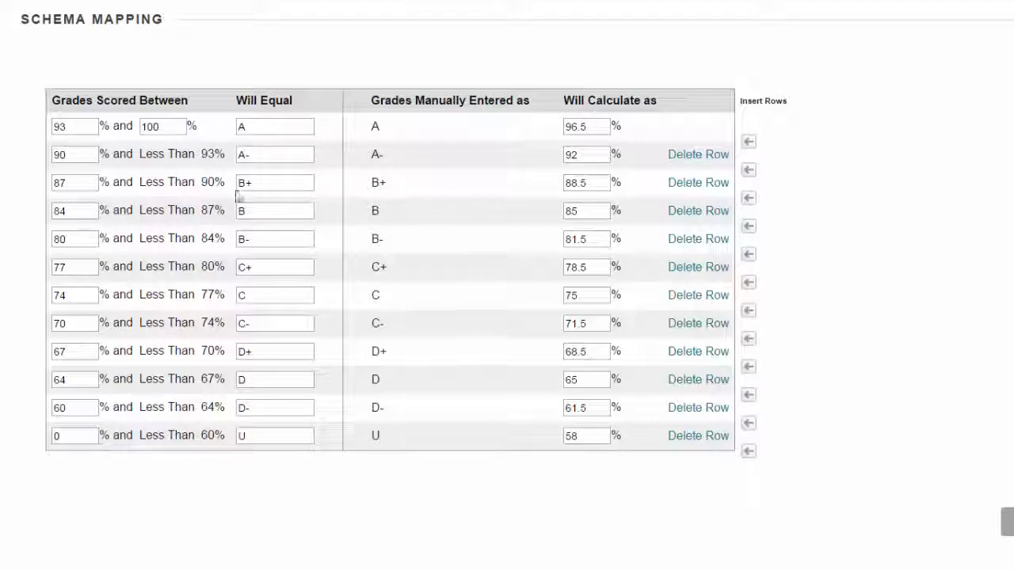
scroll(238, 197, "up", 3)
scroll(238, 194, "down", 1)
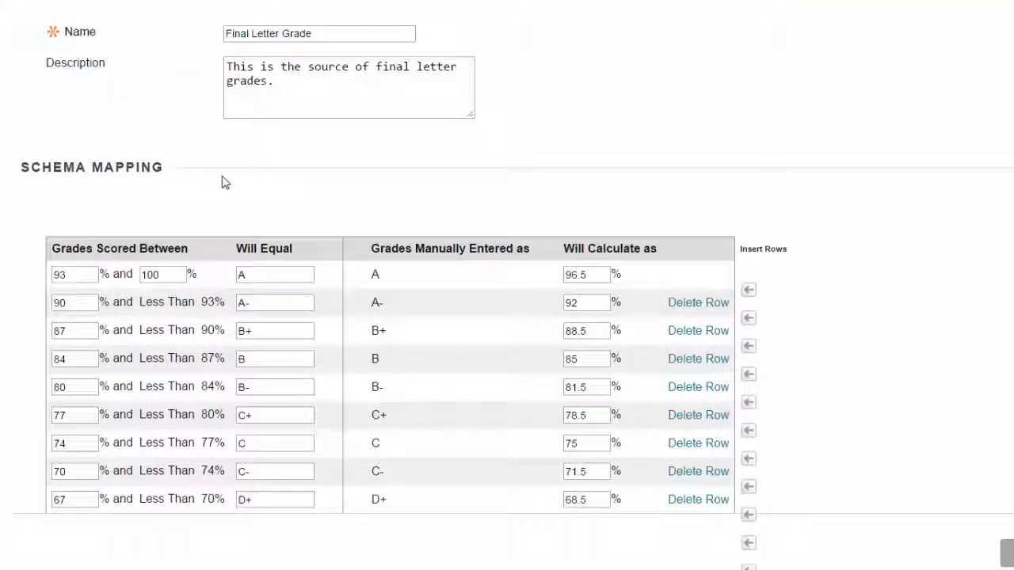
scroll(220, 179, "down", 2)
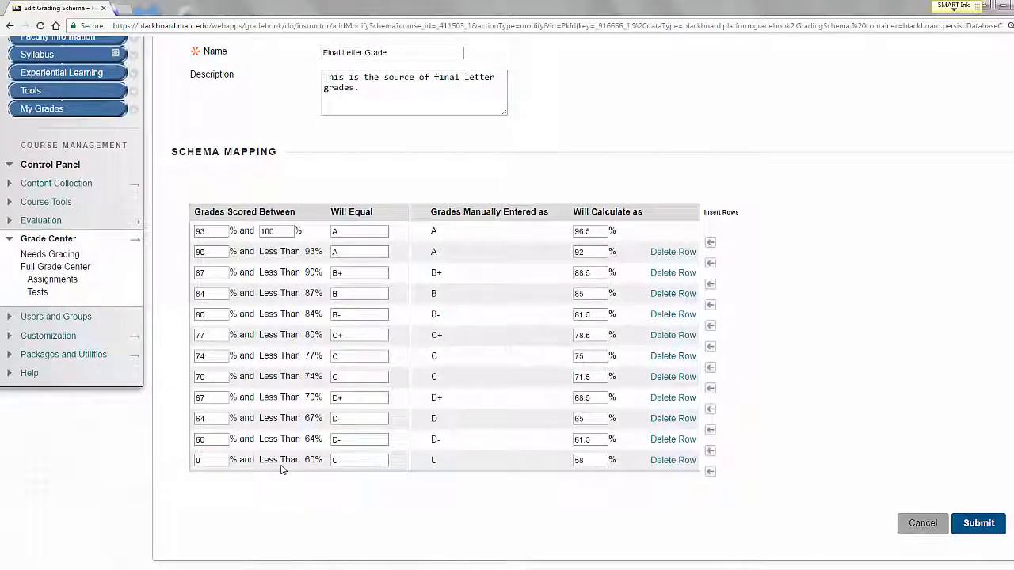
left_click(980, 523)
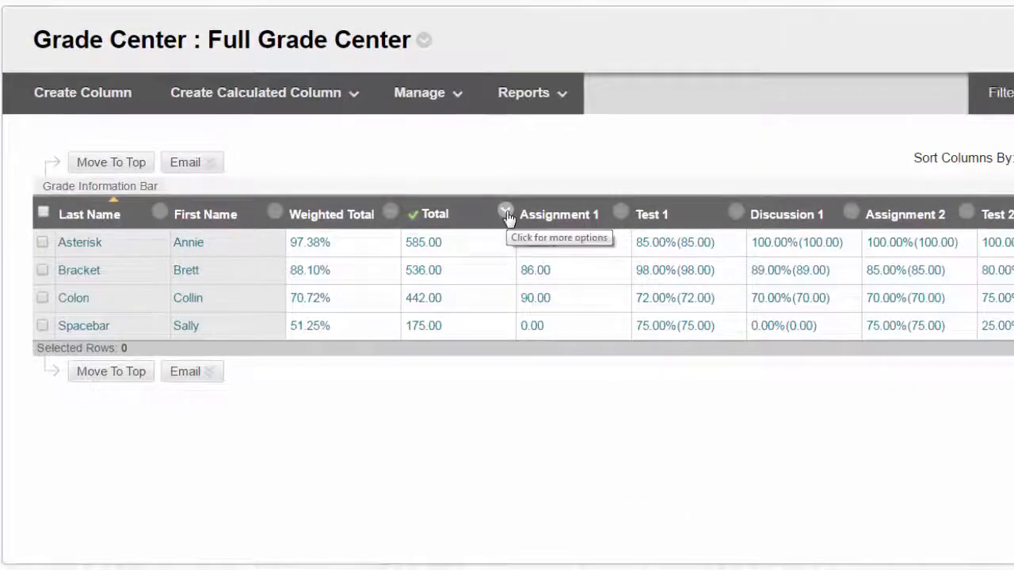
Edit the Total column to use Percentage as primary display and Final Letter Grade as secondary display, and submit it
left_click(507, 214)
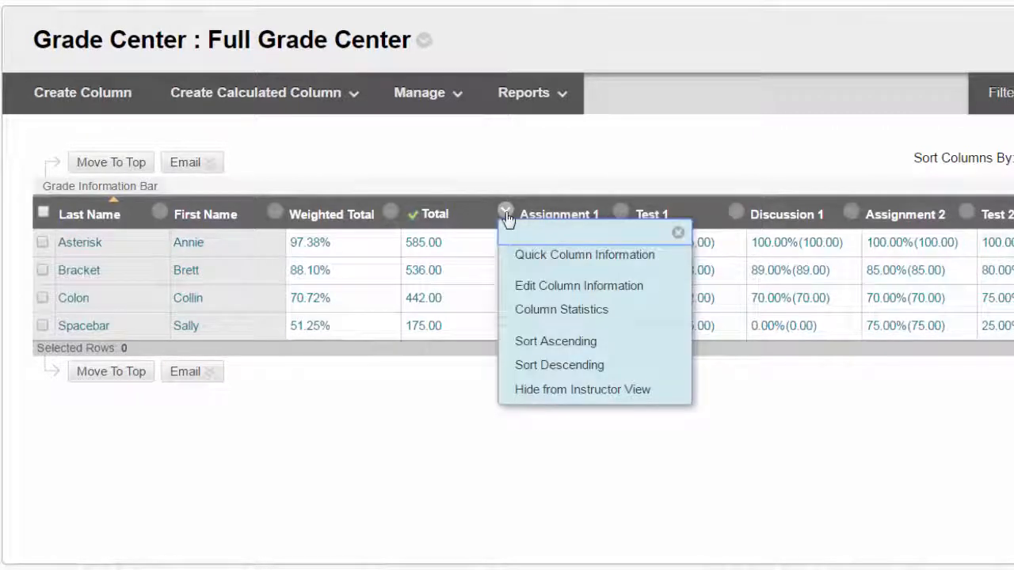
left_click(541, 293)
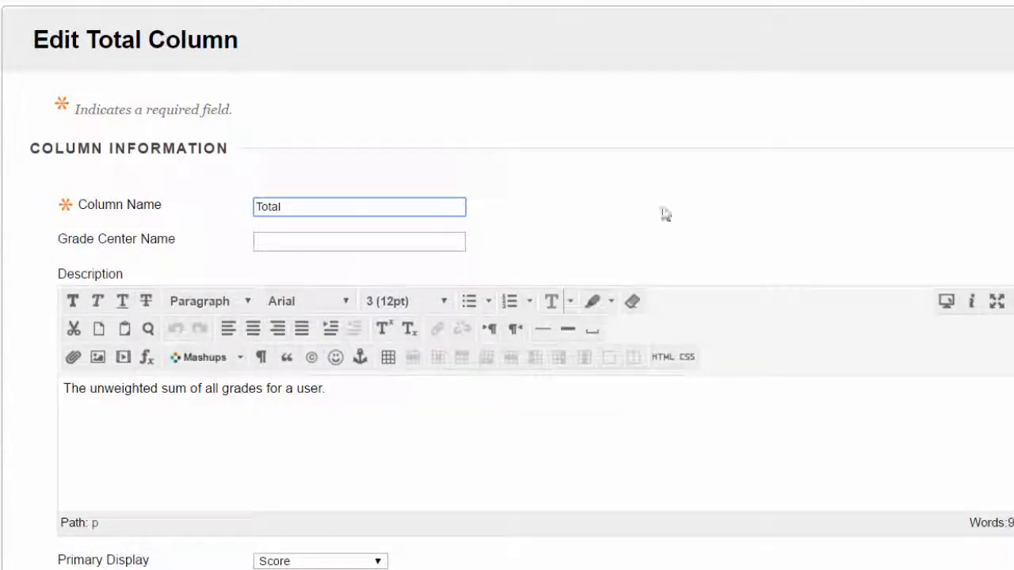
scroll(724, 168, "down", 2)
scroll(723, 168, "down", 4)
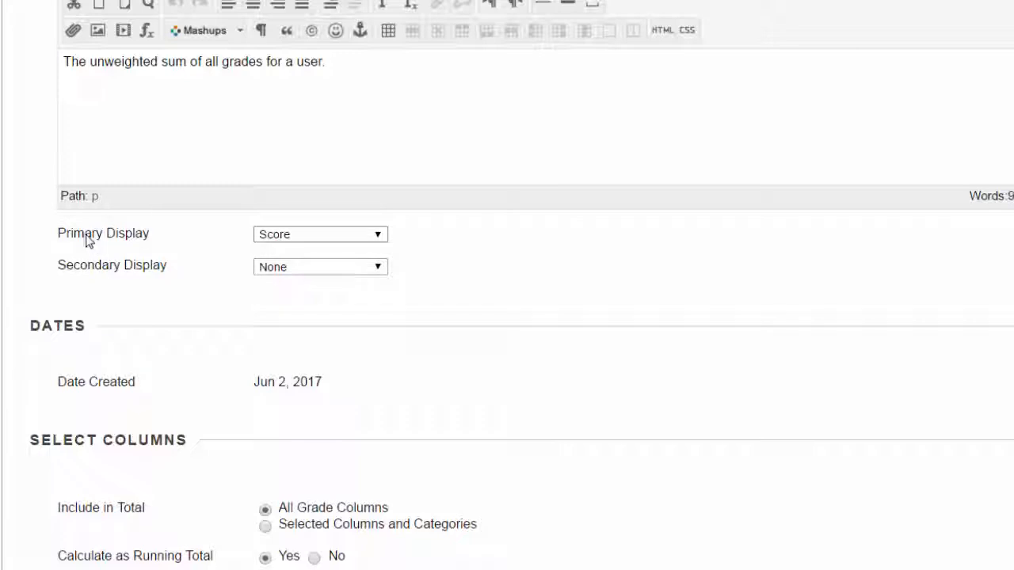
left_click(349, 242)
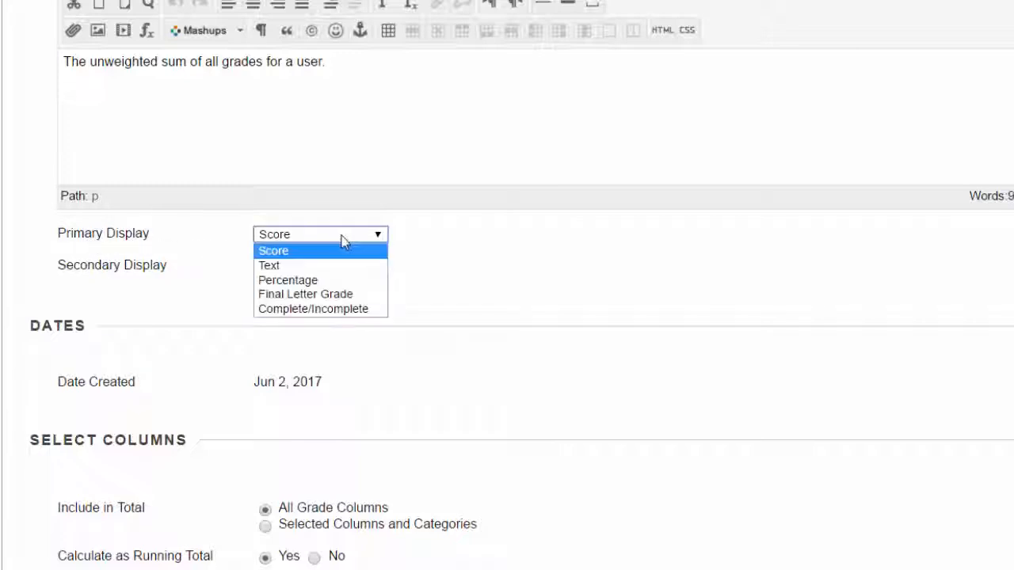
left_click(323, 281)
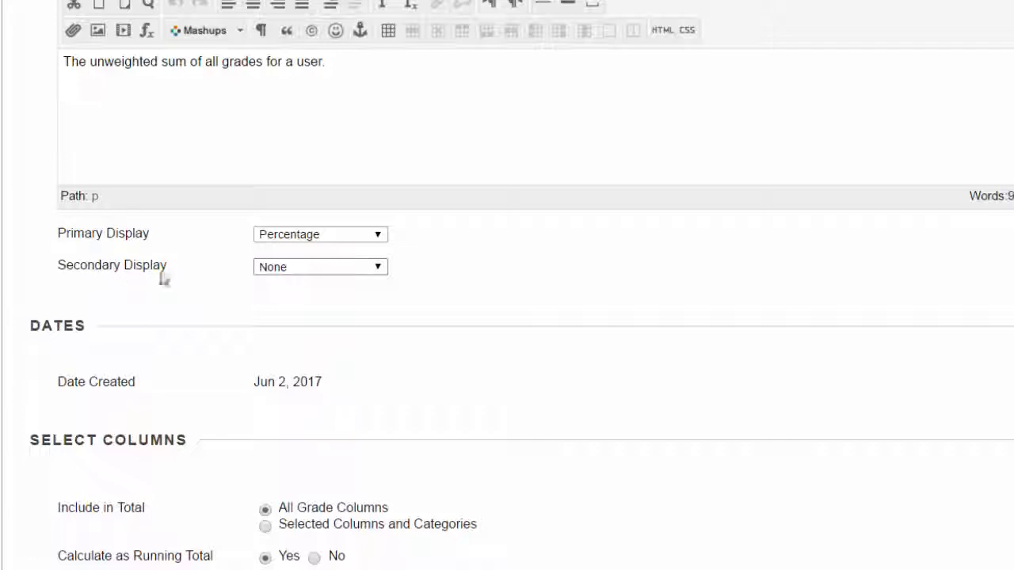
left_click(303, 271)
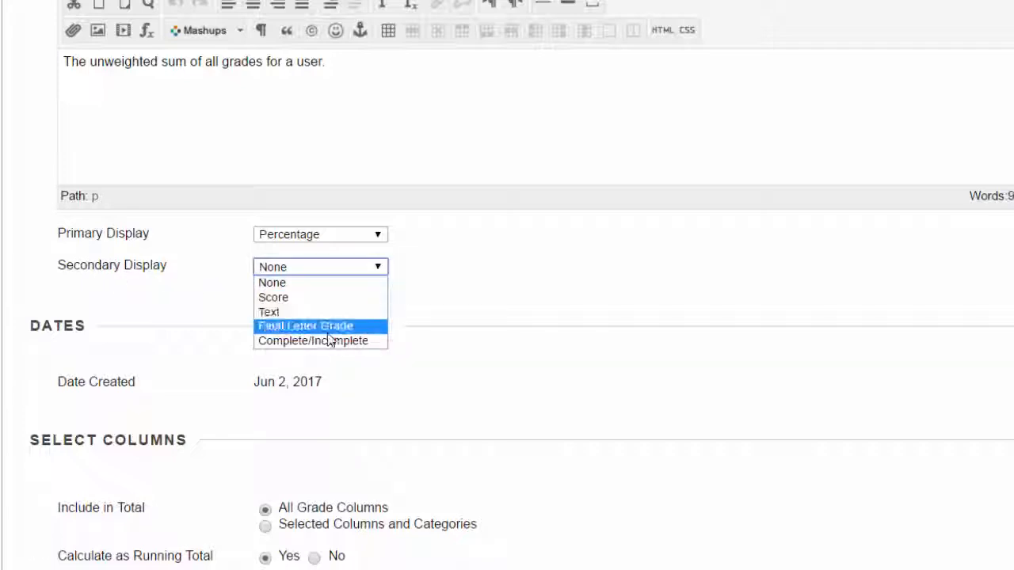
left_click(352, 328)
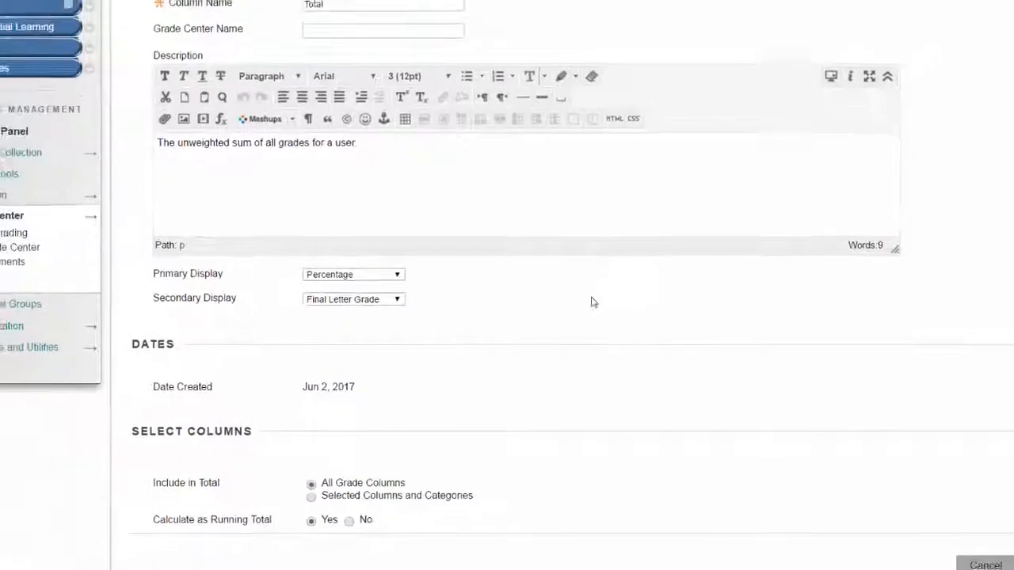
scroll(569, 318, "down", 2)
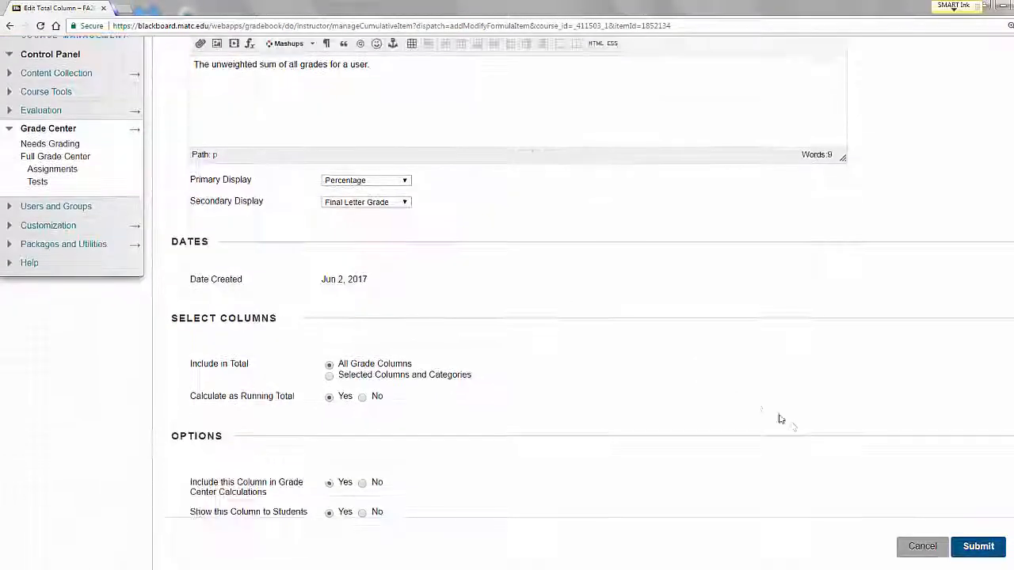
left_click(979, 546)
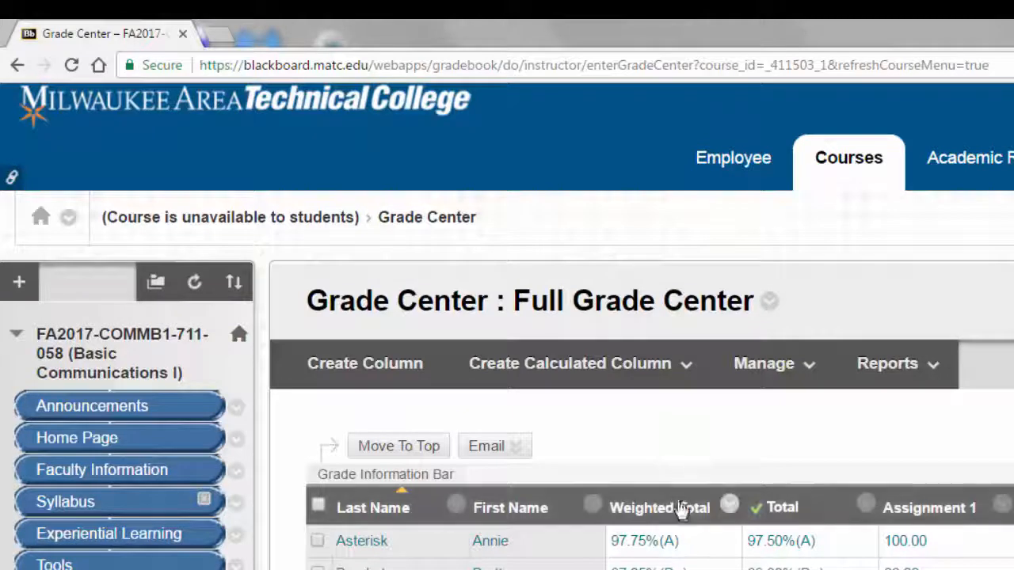
Set the Weighted Total column as the external grade
mouse_move(679, 512)
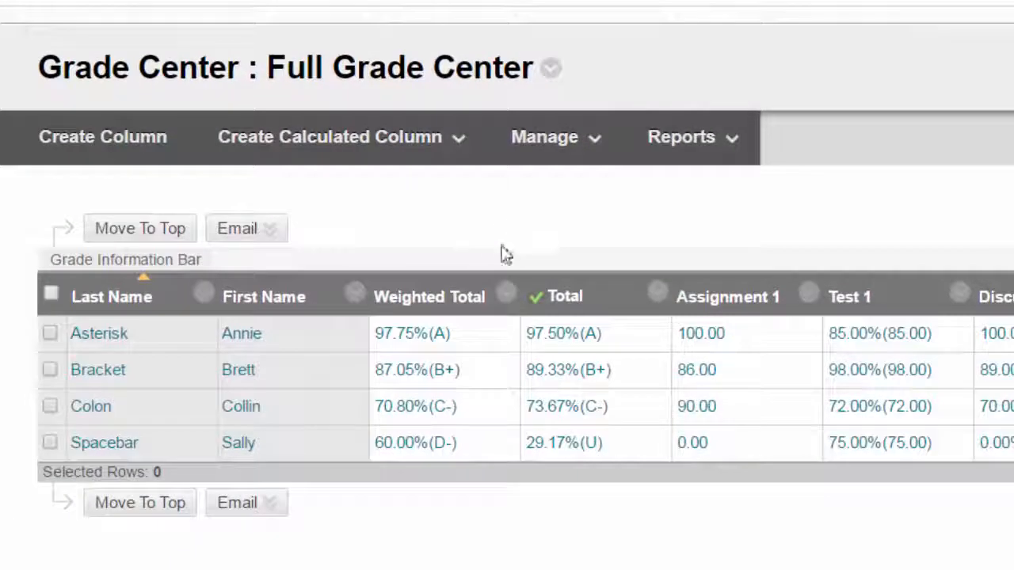
left_click(506, 299)
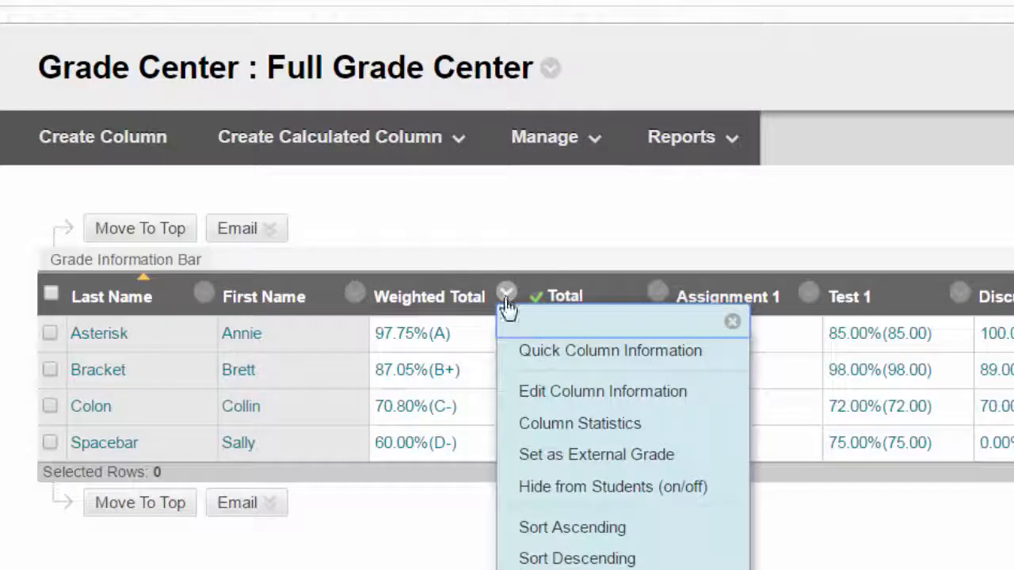
left_click(568, 463)
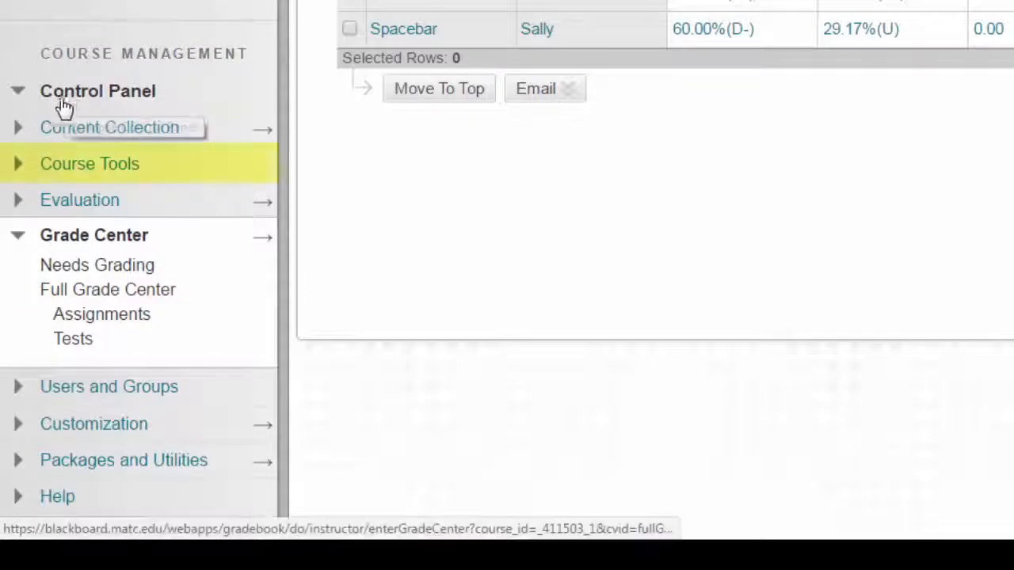
Open the Final Grades form of the ILP Integration course tool
left_click(67, 168)
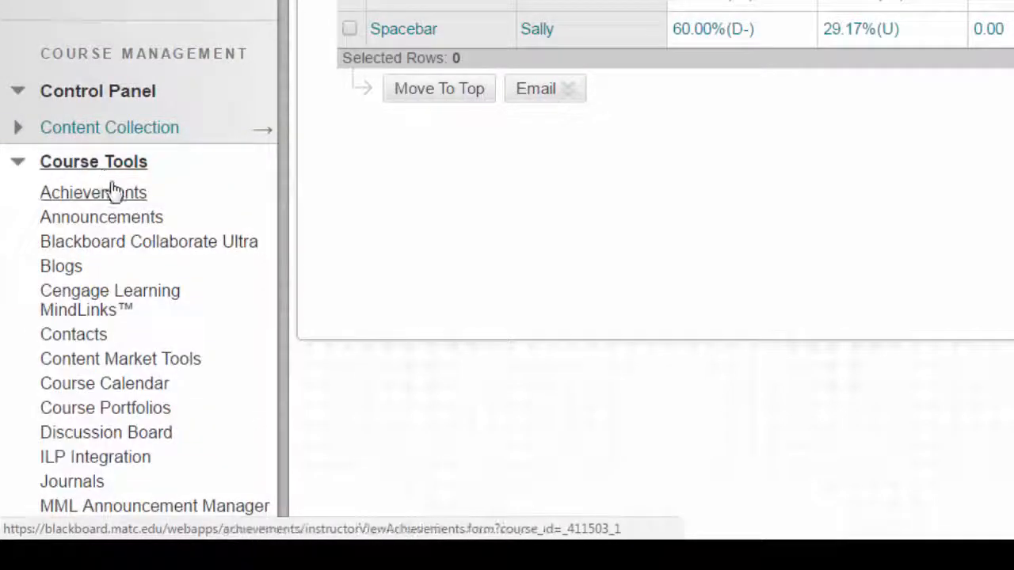
scroll(119, 198, "down", 2)
left_click(181, 356)
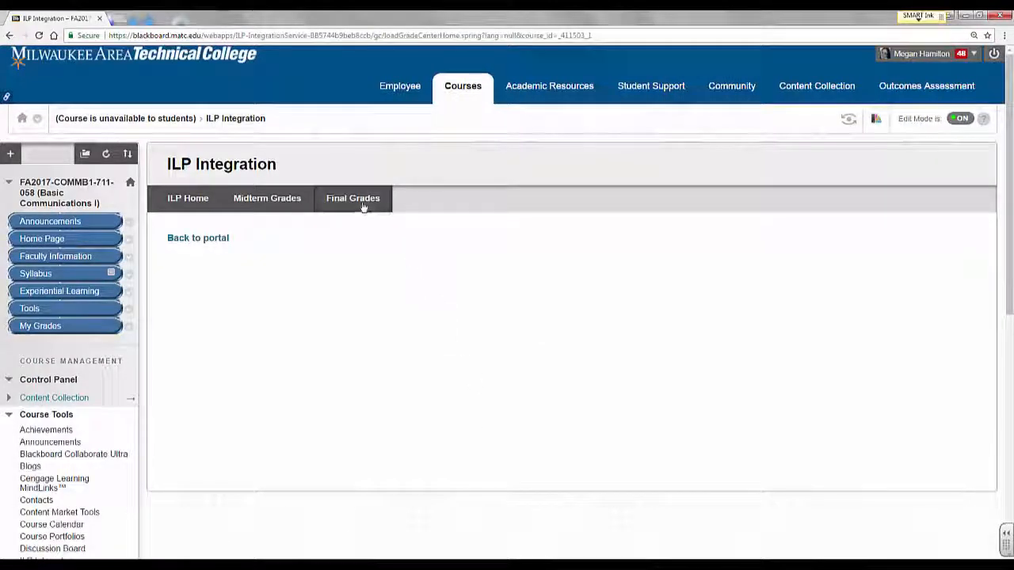
left_click(358, 202)
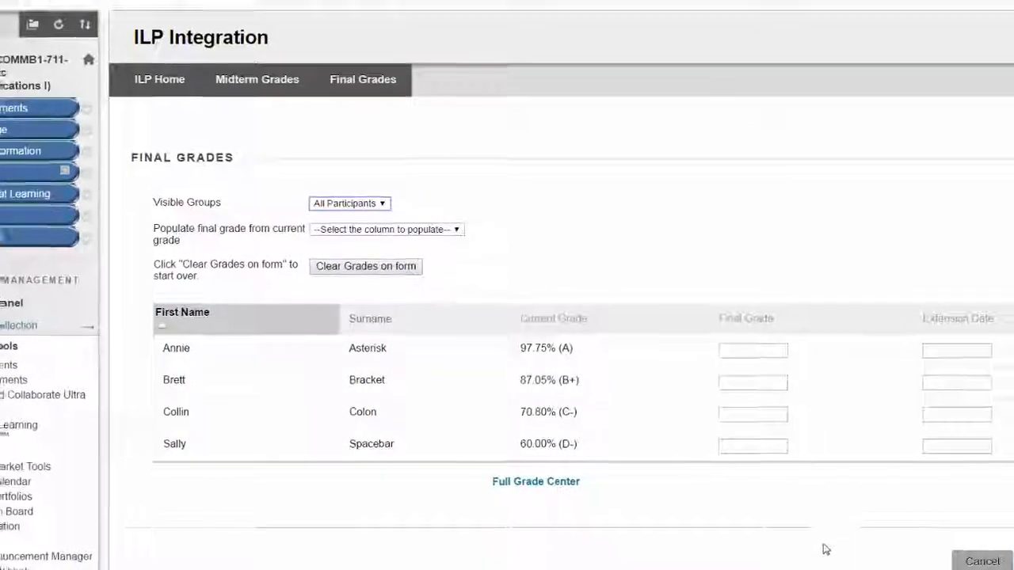
Open the Final Grade field of the first student listed for entry
left_click(681, 367)
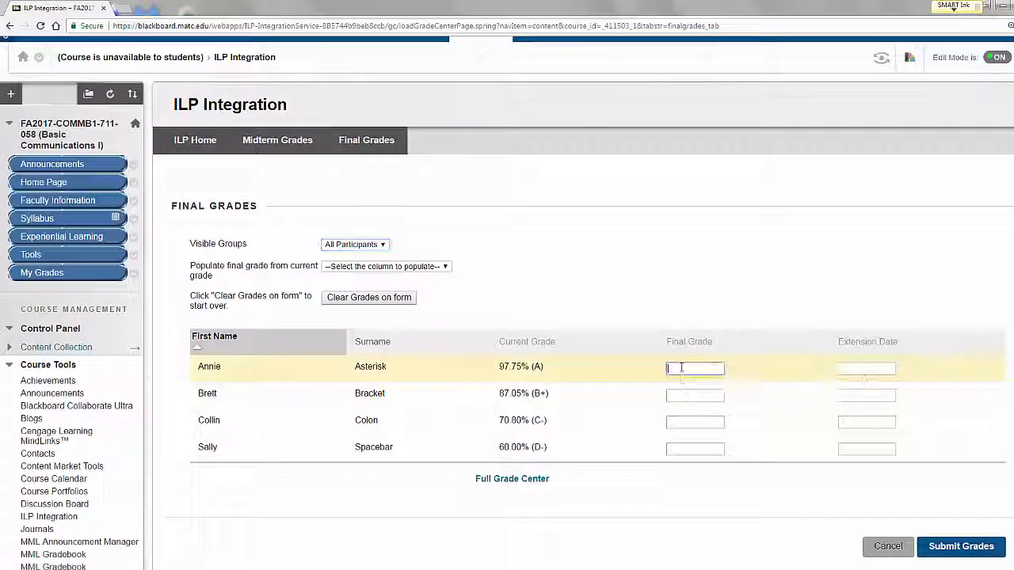